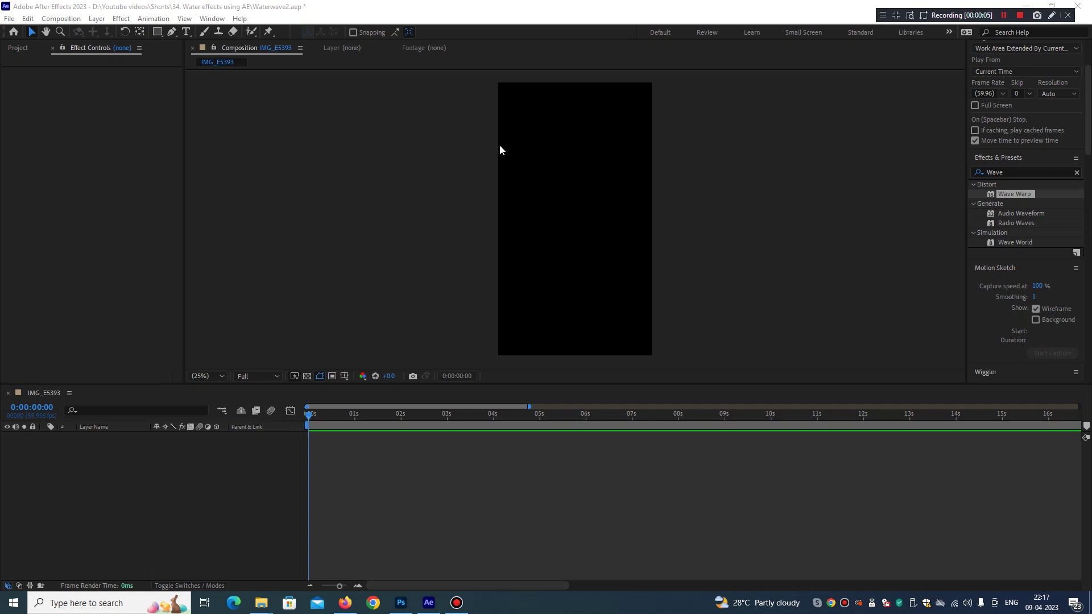
# Step: Import summer_background_47_a.jpg and place it as layer 1 in the IMG_E5393 composition
pyautogui.click(115, 205)
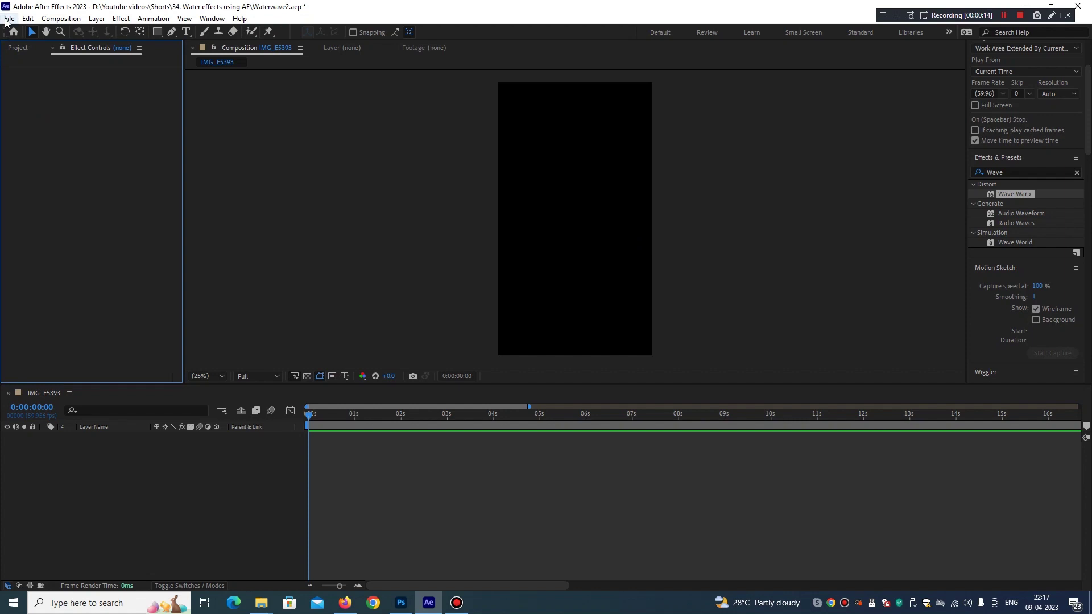
pyautogui.click(9, 18)
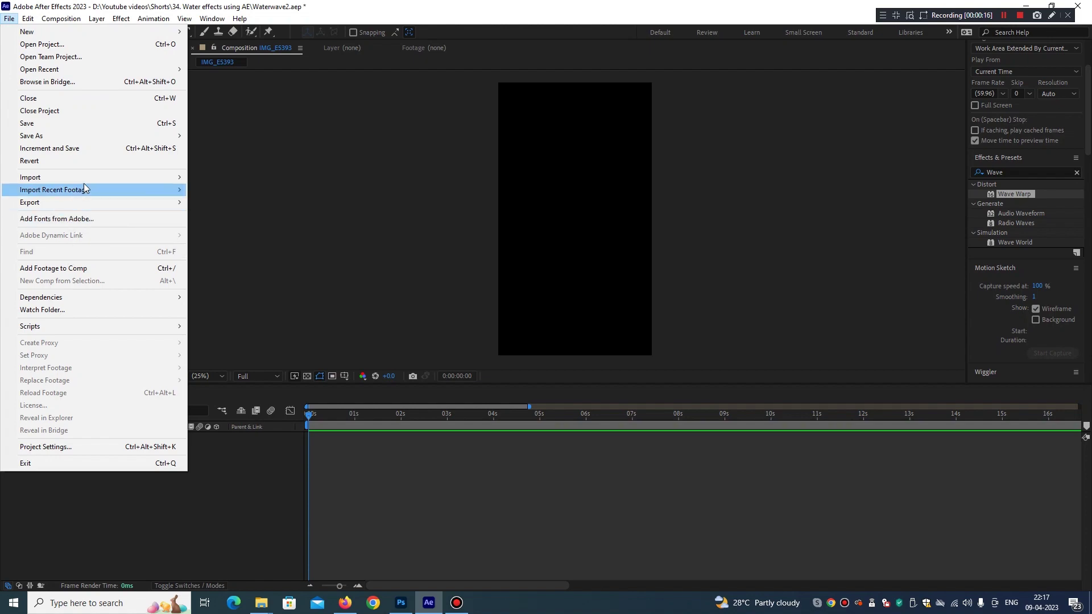
pyautogui.moveTo(85, 177)
pyautogui.click(231, 177)
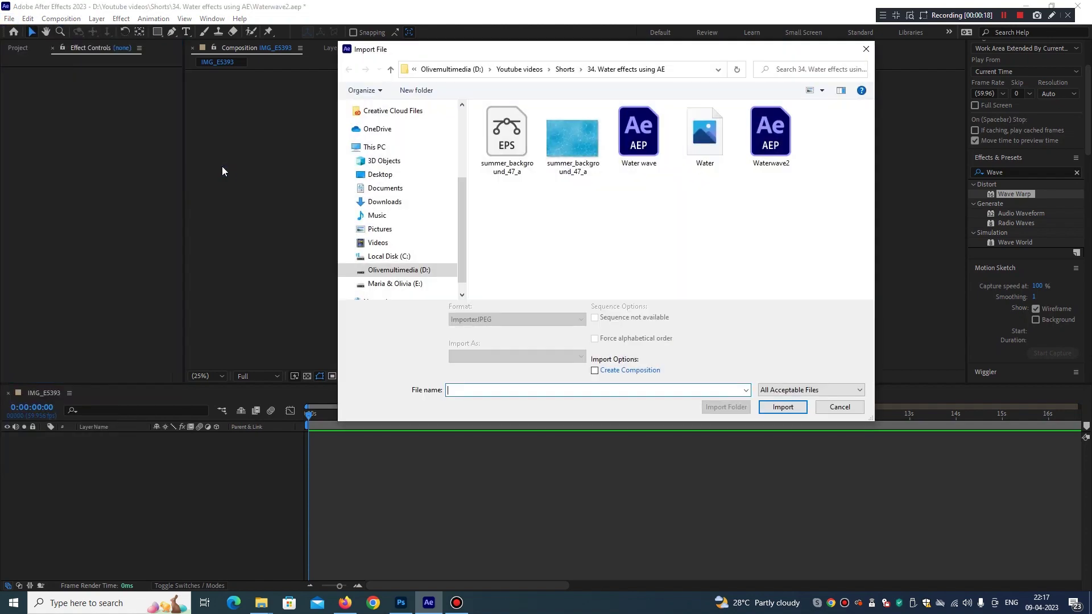
pyautogui.click(562, 155)
pyautogui.doubleClick(561, 155)
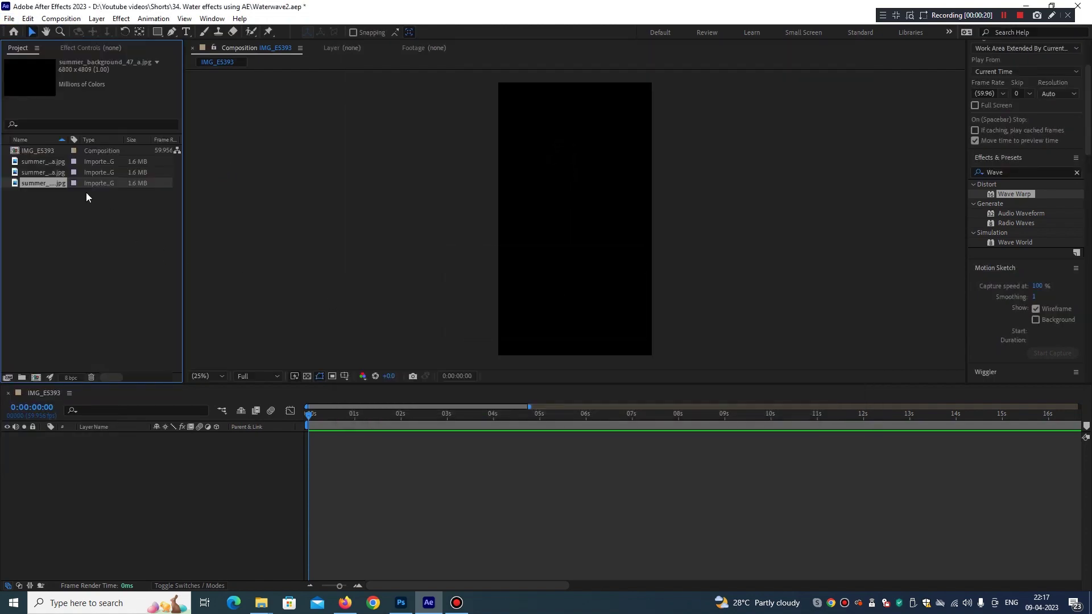
pyautogui.moveTo(38, 183); pyautogui.dragTo(453, 254)
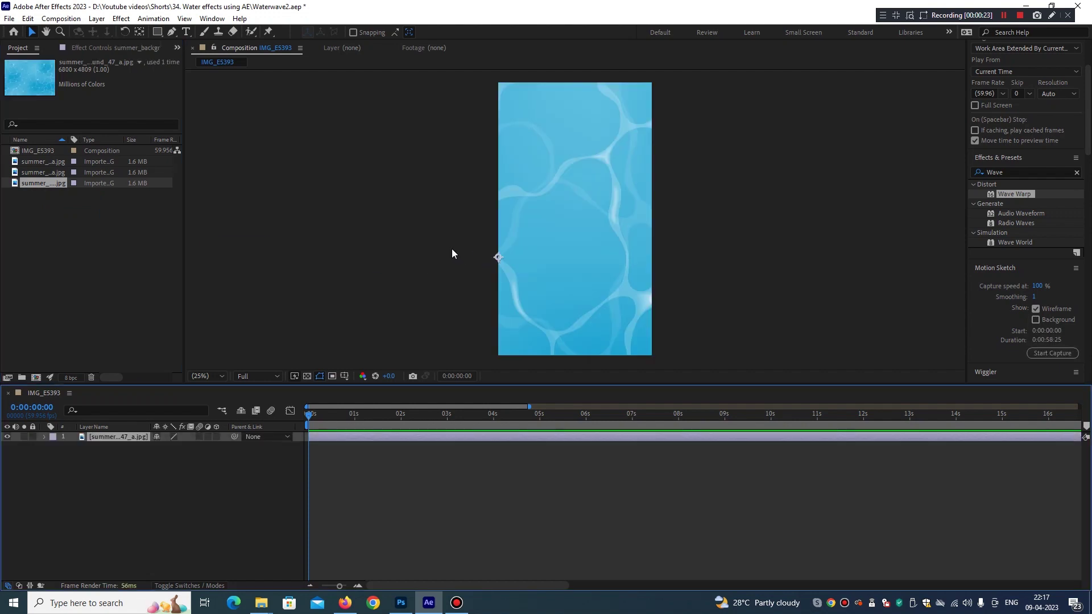
# Step: Expand the water layer's Transform properties and scale it down to about 21%
pyautogui.click(45, 438)
pyautogui.click(58, 448)
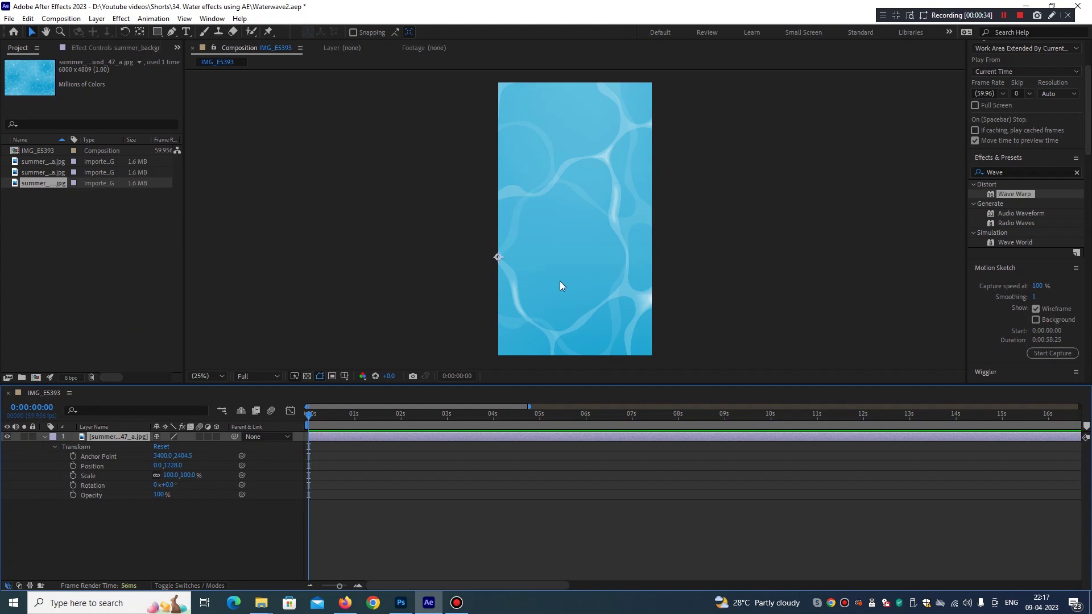
pyautogui.click(532, 321)
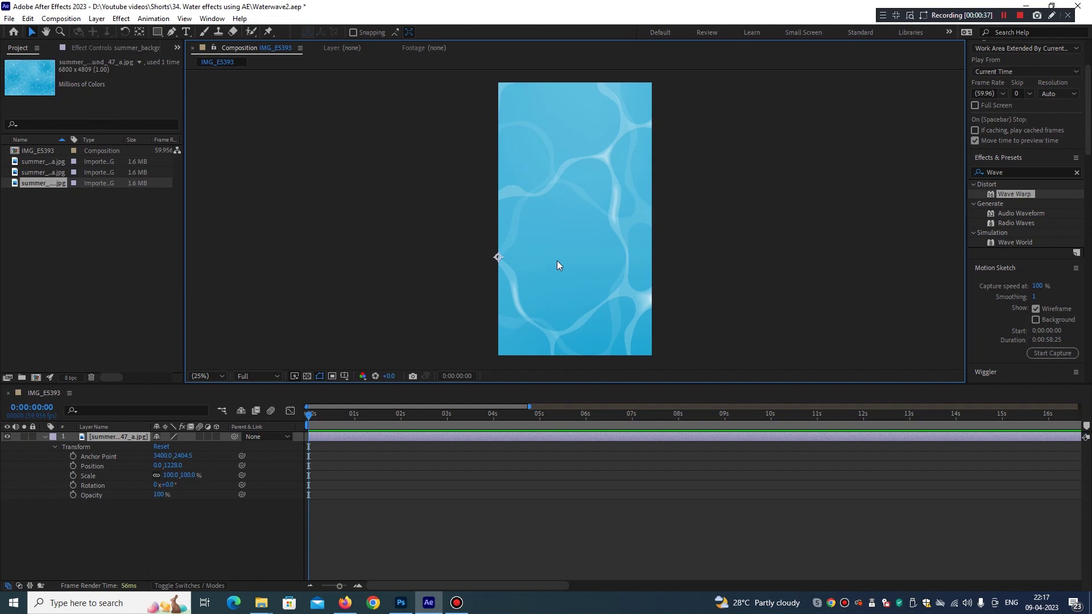
pyautogui.press('s')
pyautogui.click(180, 447)
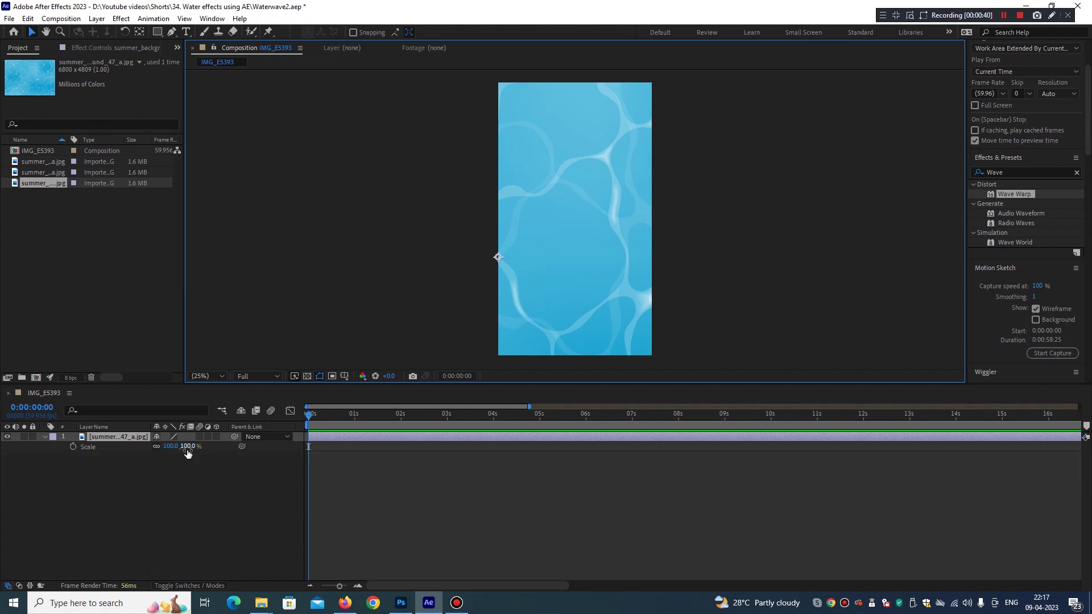
pyautogui.write('22')
pyautogui.press('Return')
pyautogui.moveTo(147, 452); pyautogui.dragTo(145, 453)
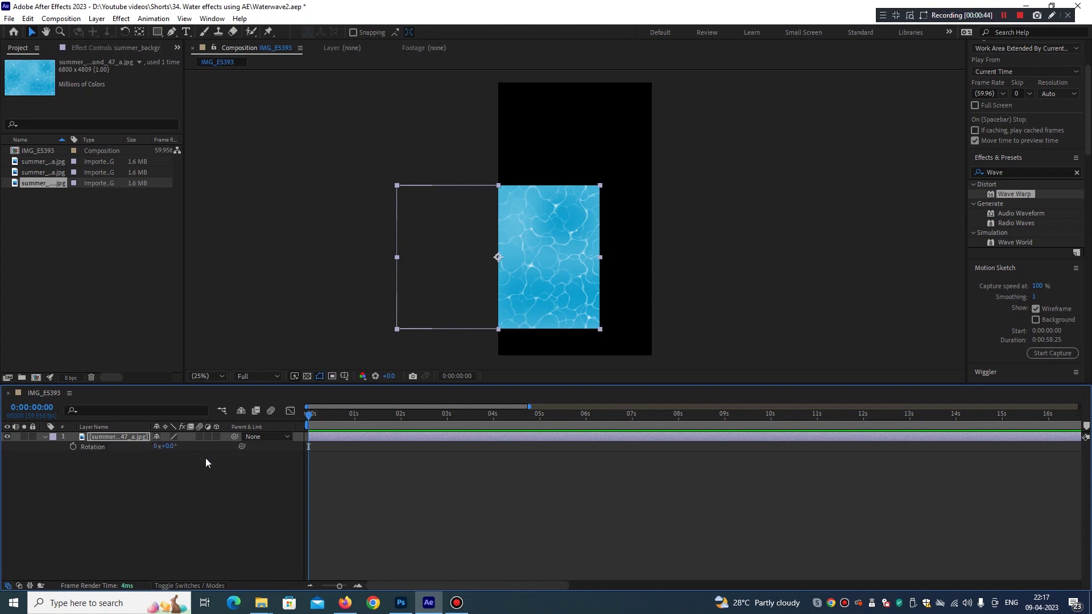
# Step: Rotate the water layer 90°
pyautogui.press('r')
pyautogui.click(171, 446)
pyautogui.write('0')
pyautogui.press('Return')
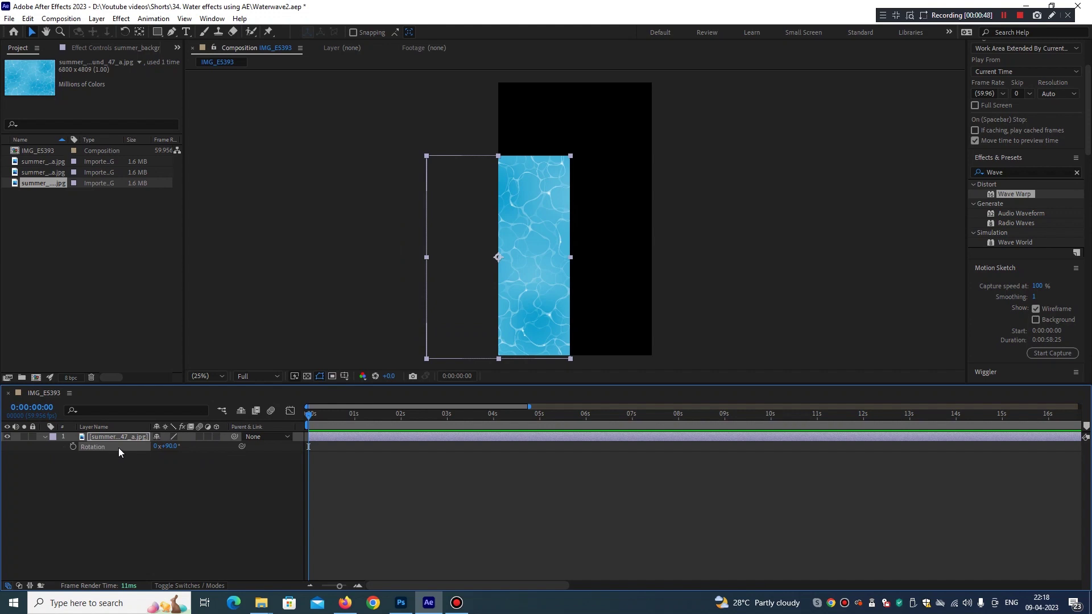
# Step: Rescale the rotated water layer to 30% so it fills the vertical frame
pyautogui.press('s')
pyautogui.click(182, 446)
pyautogui.write('40')
pyautogui.press('Return')
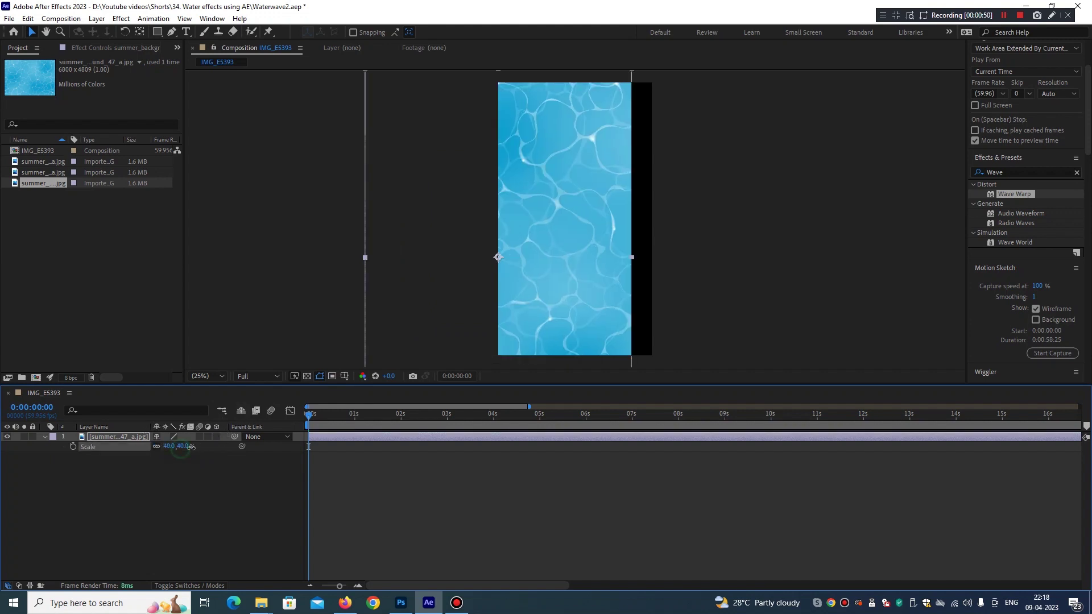
pyautogui.moveTo(191, 448); pyautogui.dragTo(190, 449)
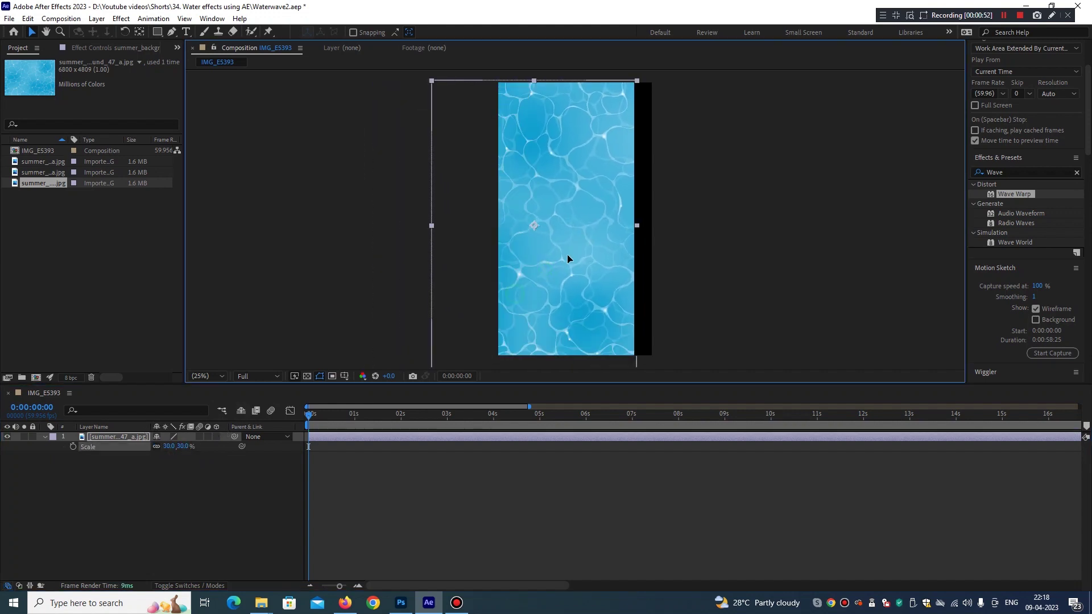
pyautogui.moveTo(514, 297); pyautogui.dragTo(591, 257)
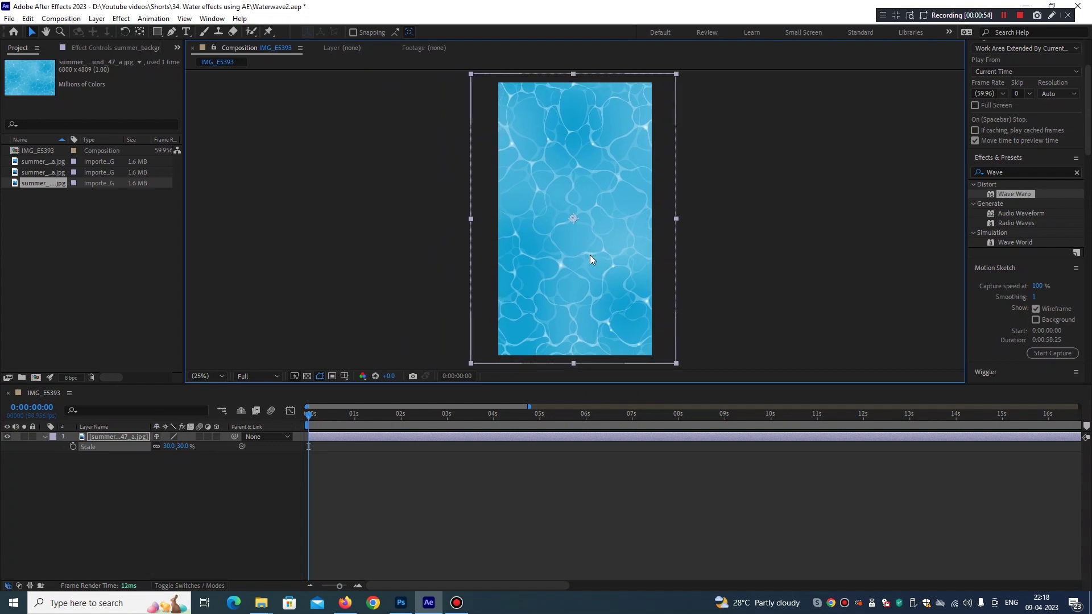
pyautogui.click(1022, 174)
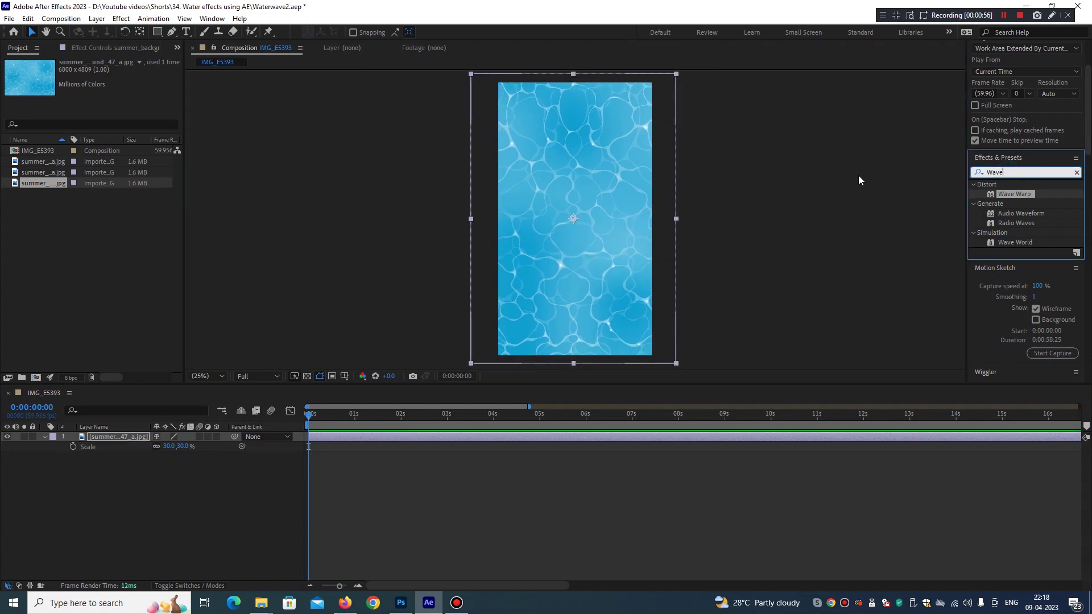
# Step: Apply Wave Warp from Effects & Presets to the water layer and expand its properties in the timeline
pyautogui.press('Return')
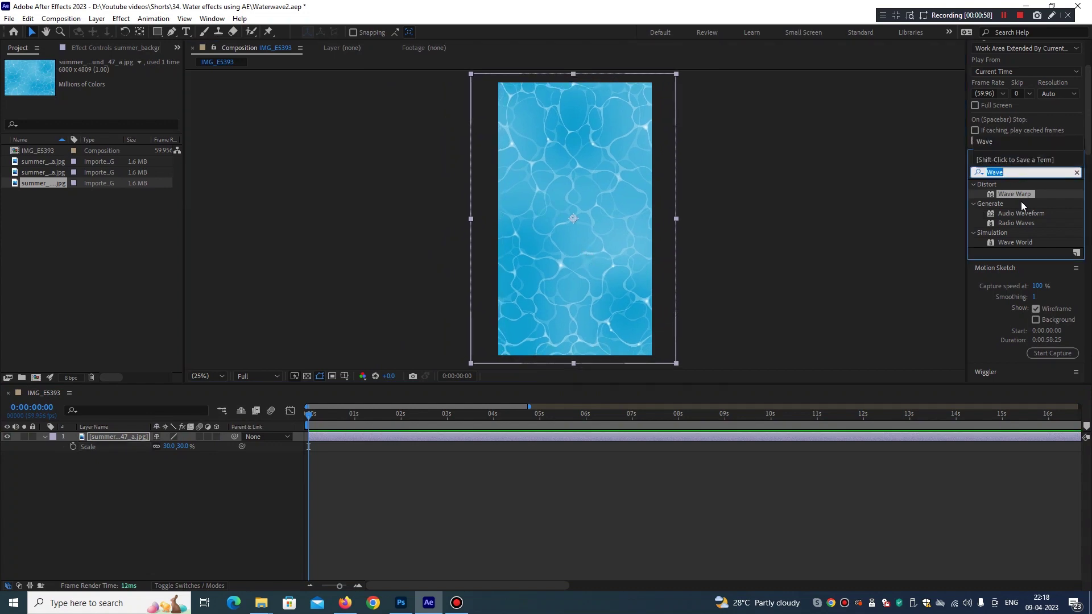
pyautogui.click(1013, 196)
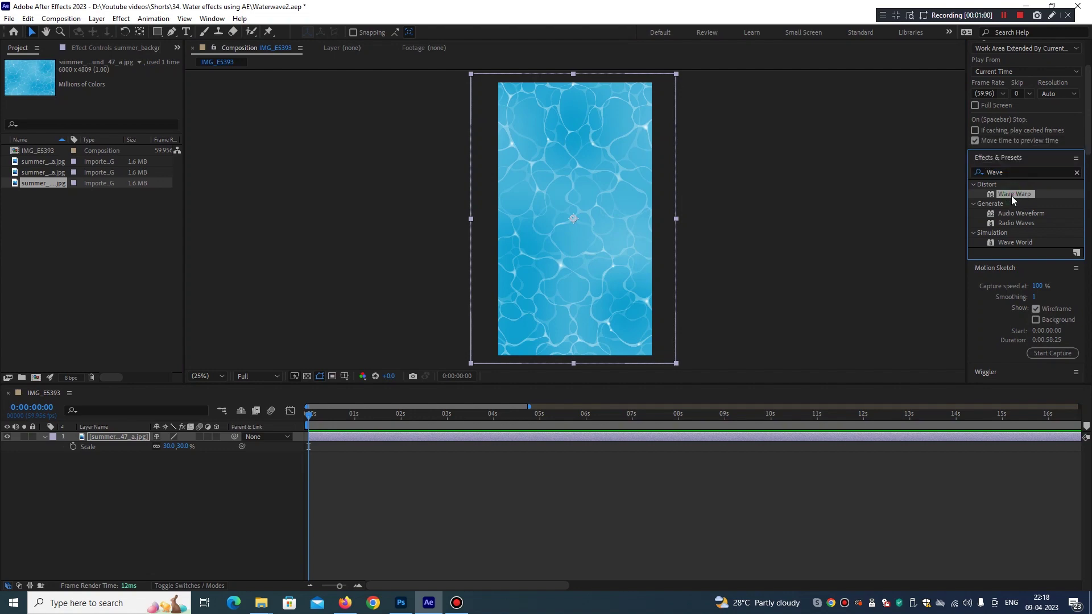
pyautogui.moveTo(1016, 197); pyautogui.dragTo(619, 209)
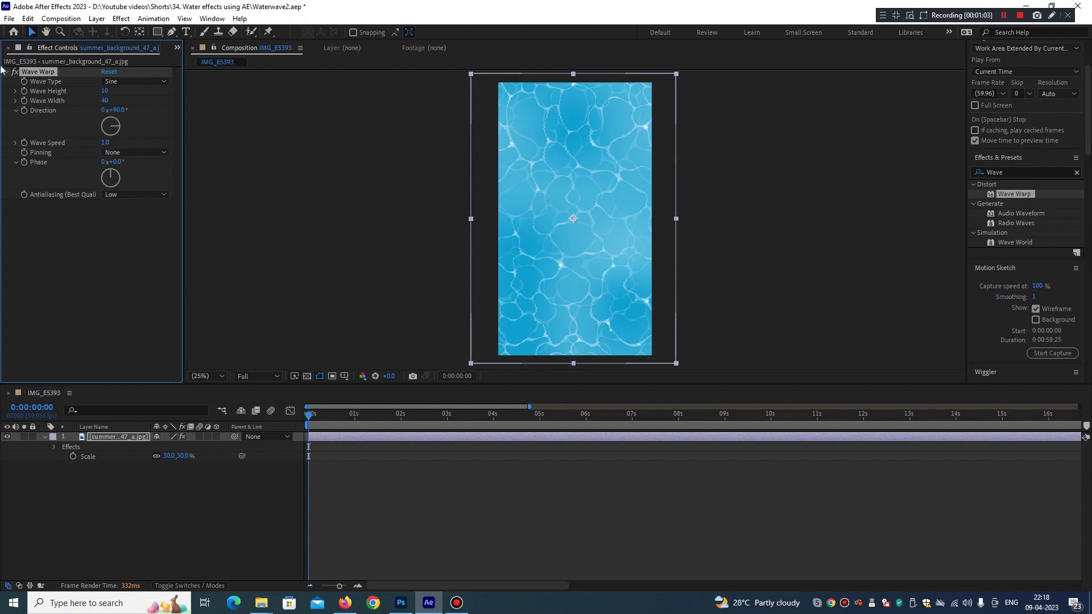
pyautogui.click(54, 448)
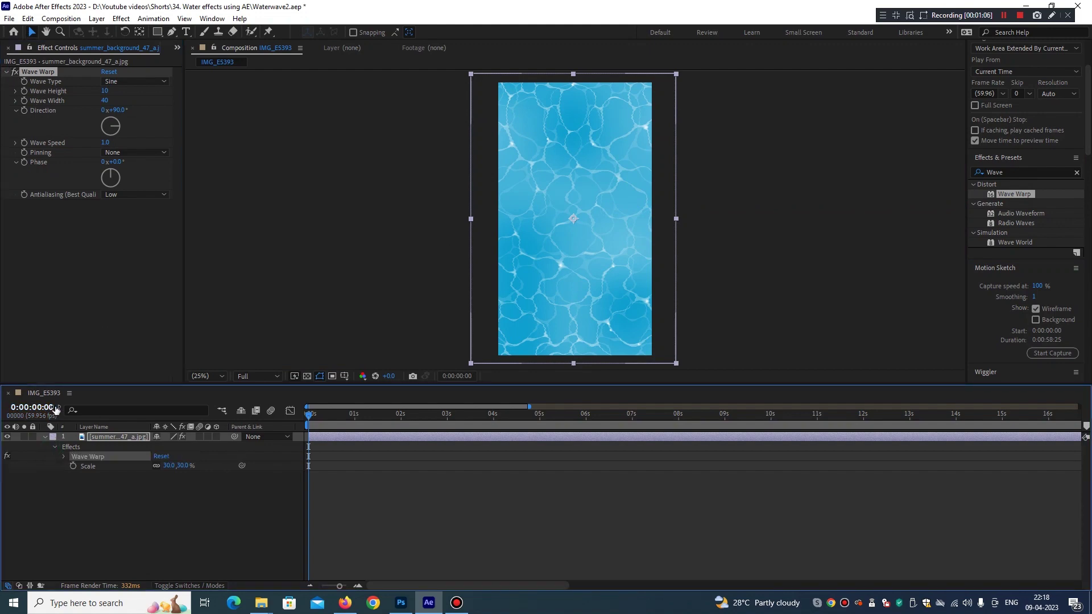
pyautogui.click(64, 457)
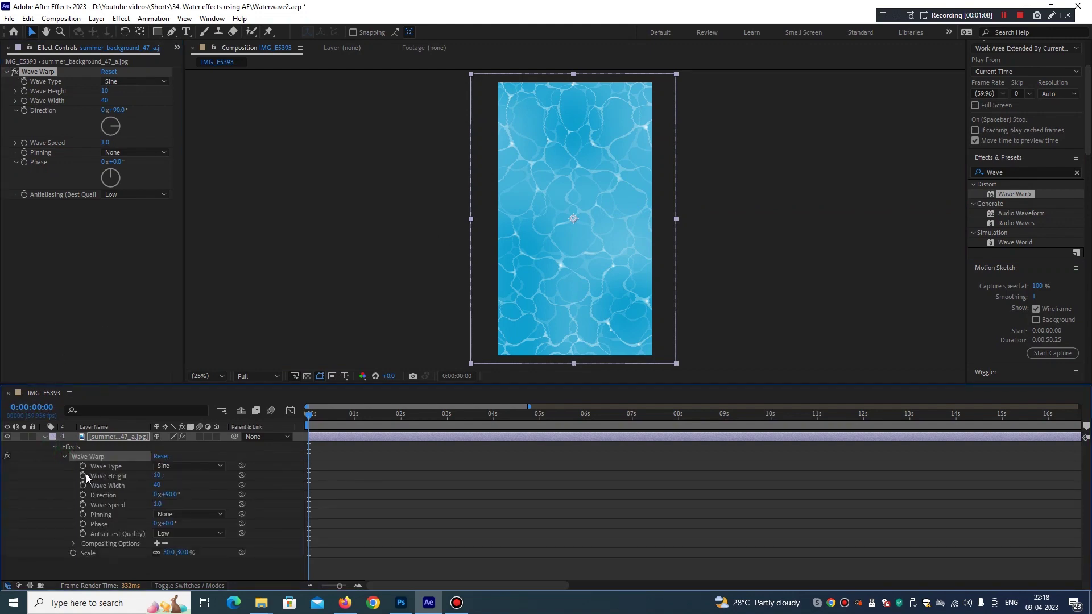
# Step: Keyframe all Wave Warp properties at 0s with Wave Height 95 and Wave Width 110, then move to 1 second
pyautogui.moveTo(83, 468); pyautogui.dragTo(83, 534)
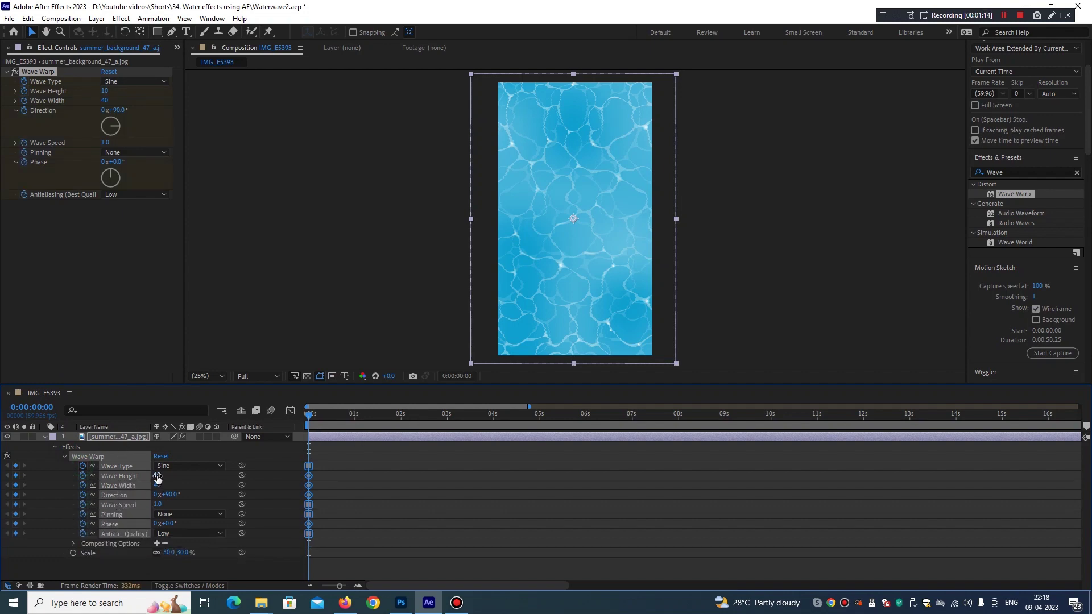
pyautogui.click(158, 476)
pyautogui.write('95')
pyautogui.press('Tab')
pyautogui.write('110')
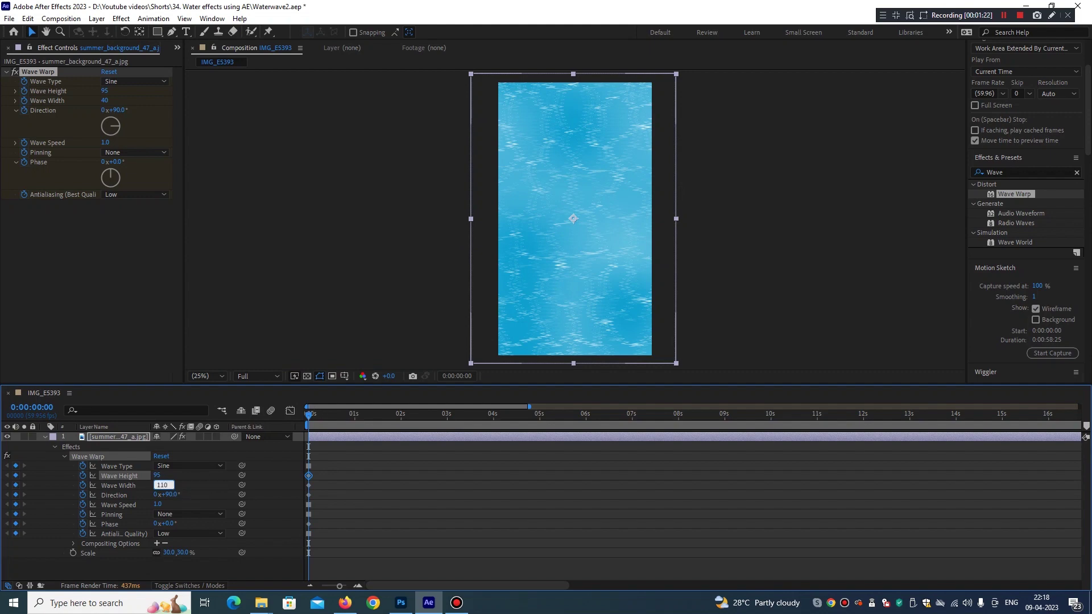
pyautogui.press('Return')
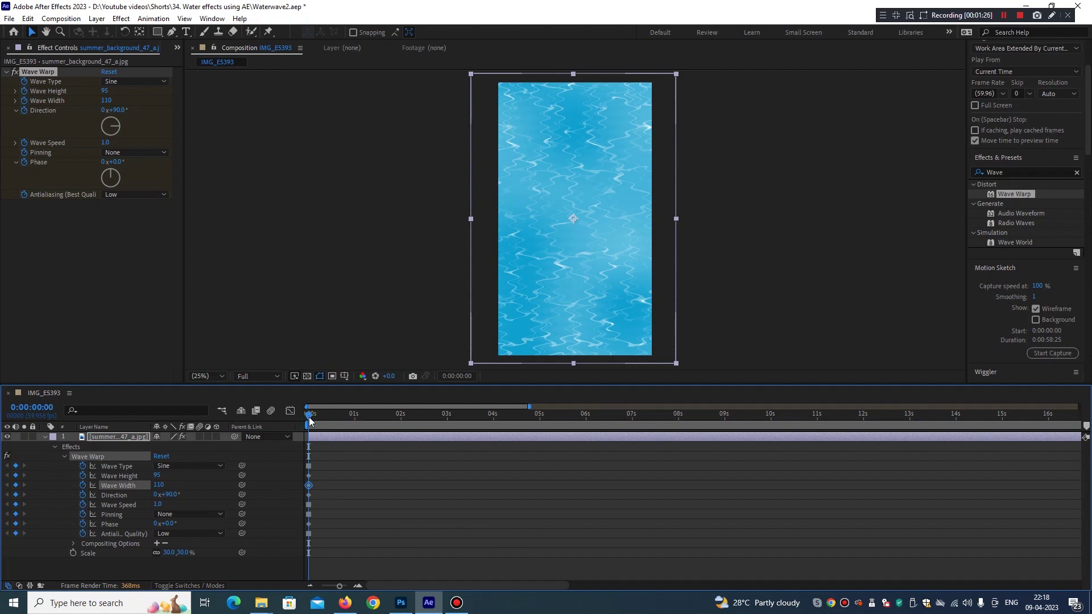
pyautogui.moveTo(309, 421); pyautogui.dragTo(355, 425)
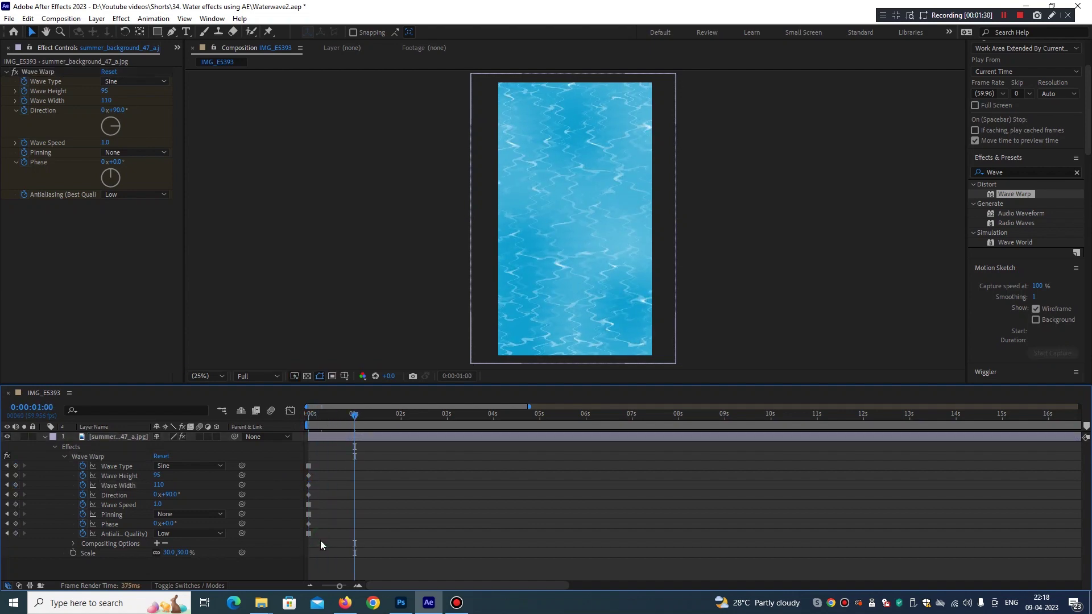
# Step: Copy the starting Wave Warp keyframes and paste them at the 1-second mark
pyautogui.moveTo(322, 545); pyautogui.dragTo(308, 451)
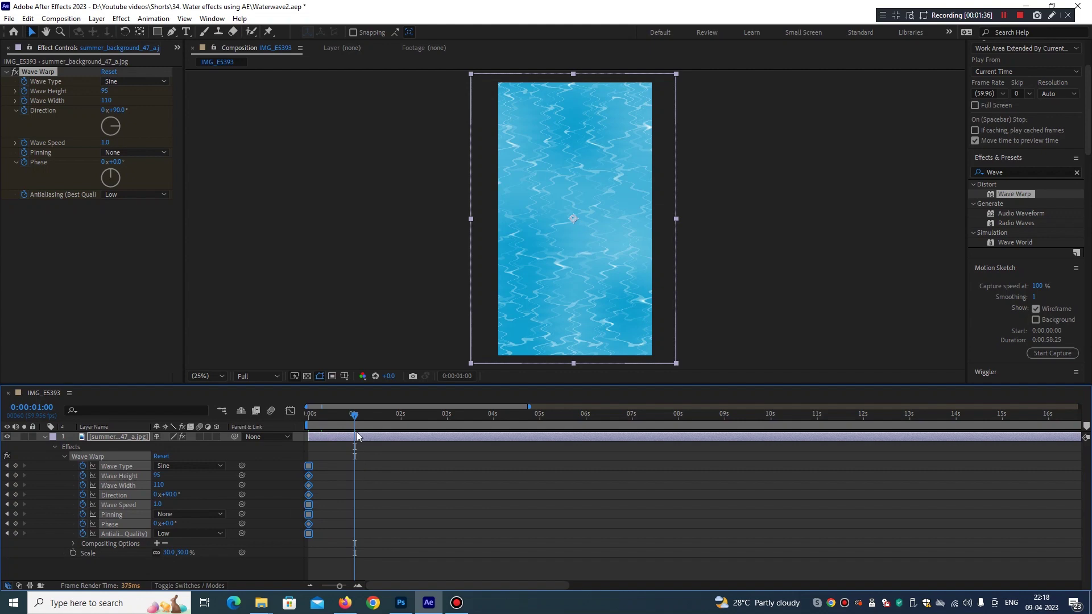
pyautogui.moveTo(354, 419)
pyautogui.mouseDown()
pyautogui.moveTo(296, 422)
pyautogui.moveTo(356, 419)
pyautogui.mouseUp()
pyautogui.hotkey('ctrl', 'v')
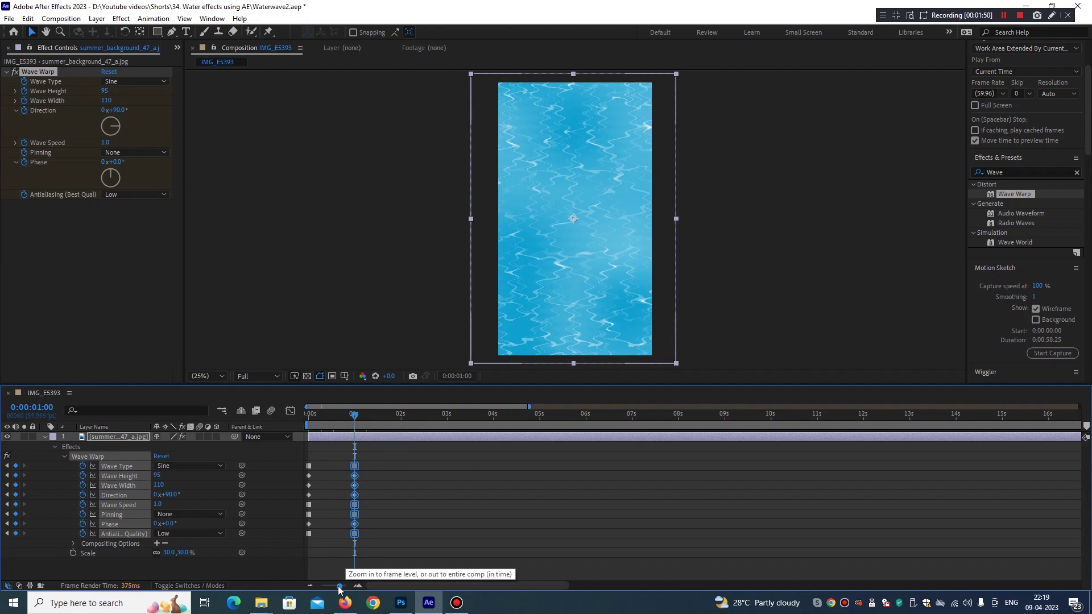
# Step: Zoom the timeline, end the work area exactly at 1 second, and return to the first frame
pyautogui.moveTo(339, 590)
pyautogui.mouseDown()
pyautogui.moveTo(349, 590)
pyautogui.moveTo(309, 590)
pyautogui.mouseUp()
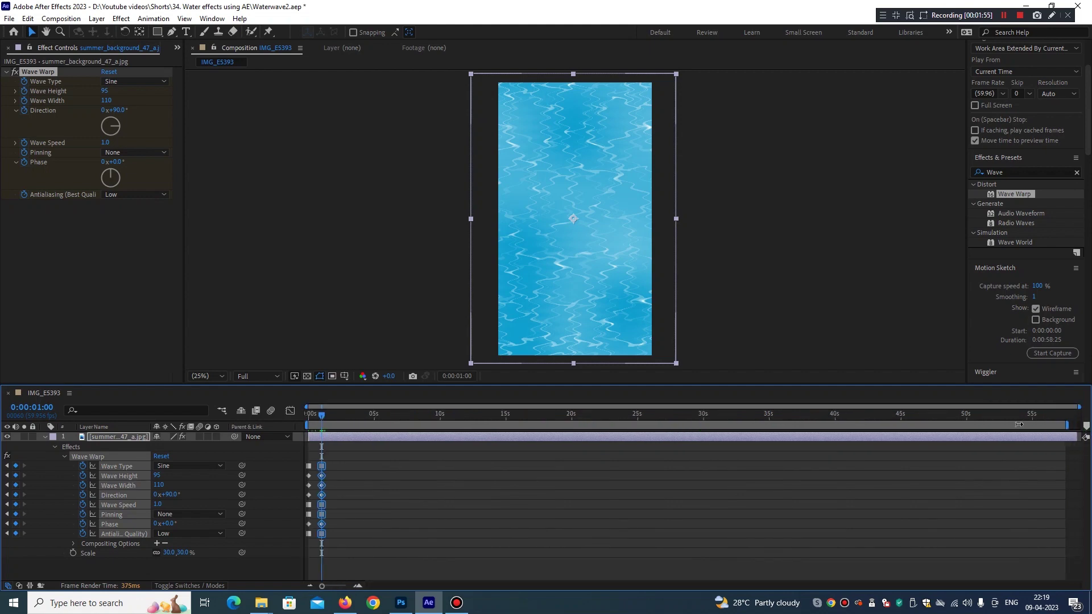
pyautogui.moveTo(1082, 425); pyautogui.dragTo(341, 425)
pyautogui.moveTo(322, 586); pyautogui.dragTo(343, 586)
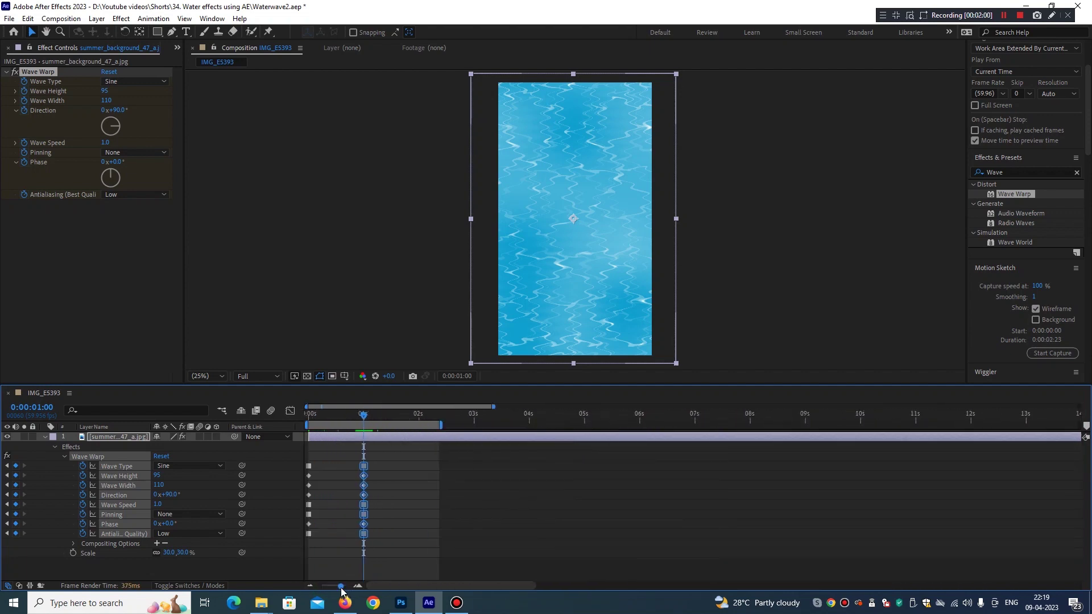
pyautogui.moveTo(563, 424); pyautogui.dragTo(442, 424)
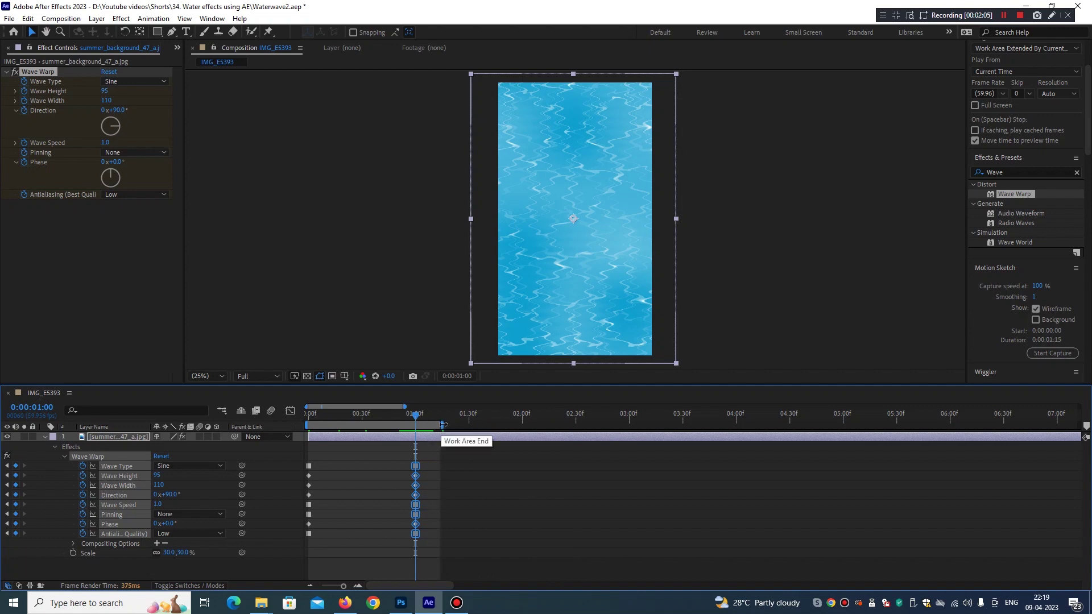
pyautogui.moveTo(444, 425); pyautogui.dragTo(419, 427)
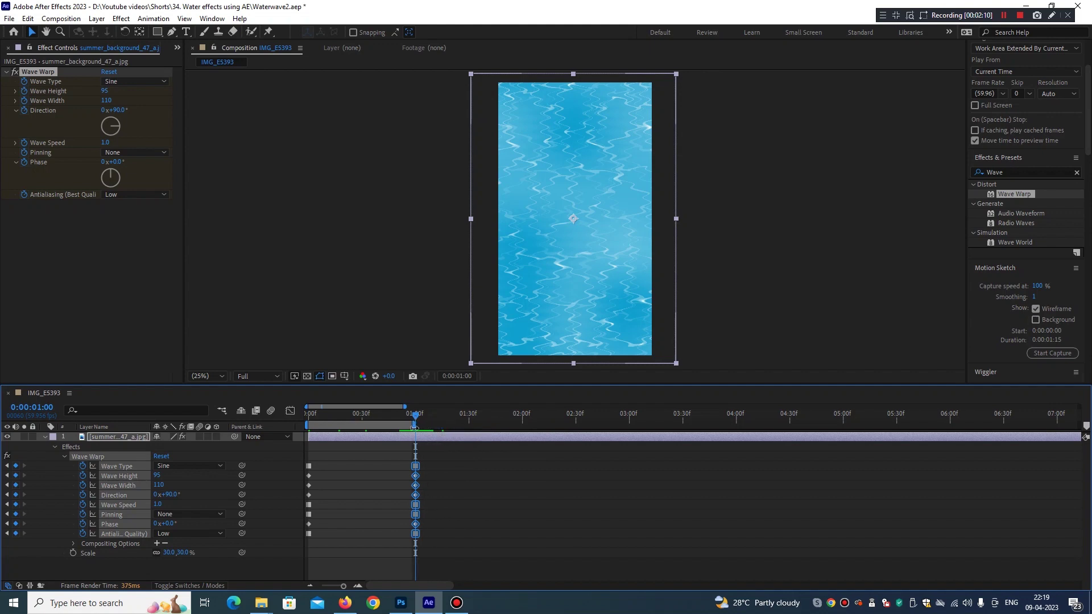
pyautogui.click(354, 586)
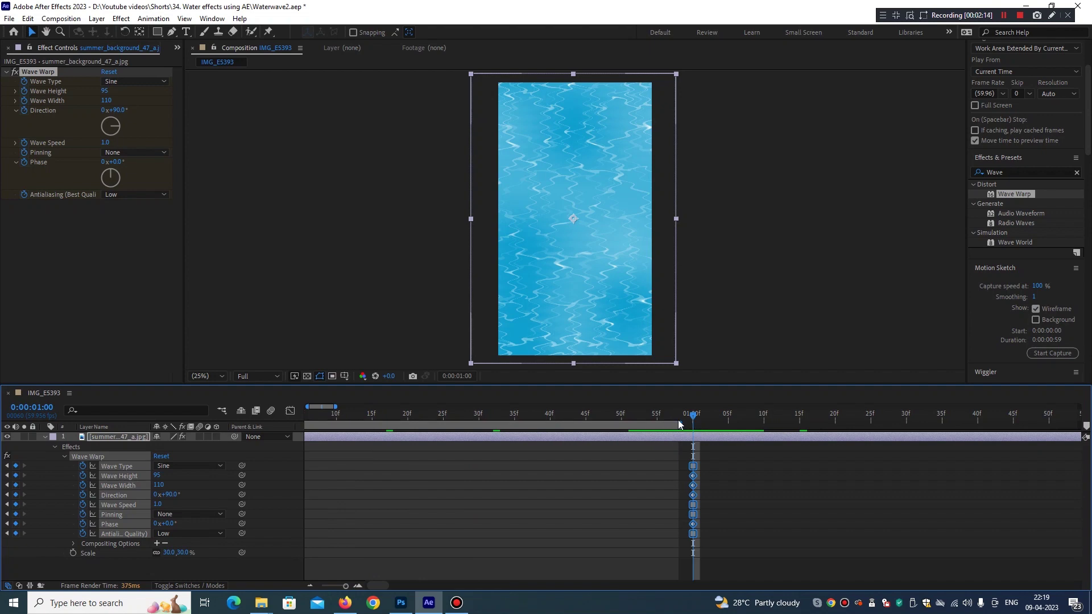
pyautogui.moveTo(681, 426)
pyautogui.mouseDown()
pyautogui.moveTo(697, 426)
pyautogui.moveTo(681, 426)
pyautogui.mouseUp()
pyautogui.press('Home')
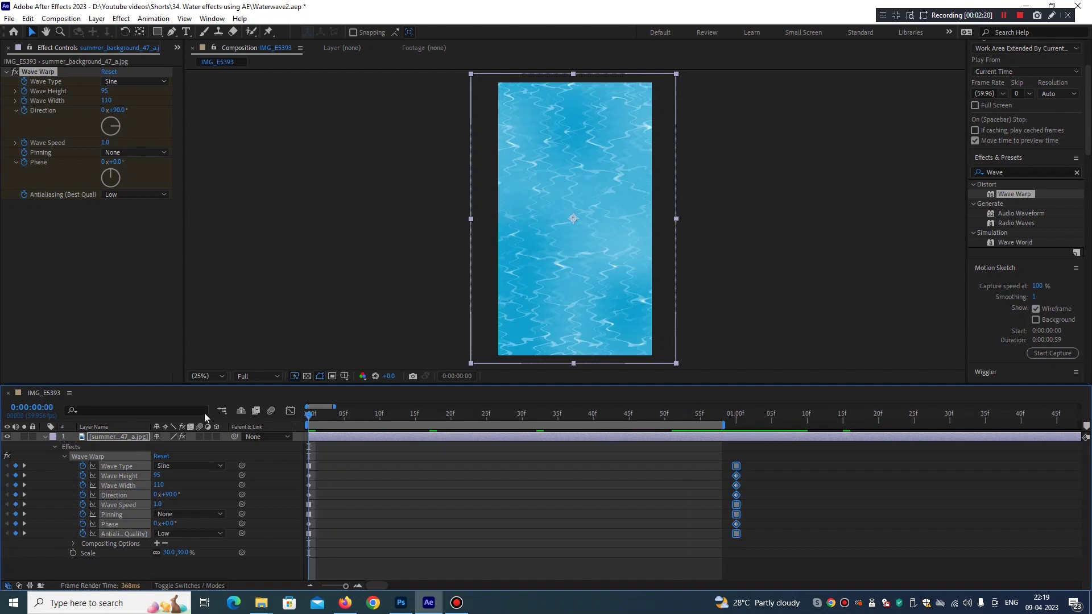
# Step: Preview the one-second ripple loop and stop playback at frame 58
pyautogui.click(331, 378)
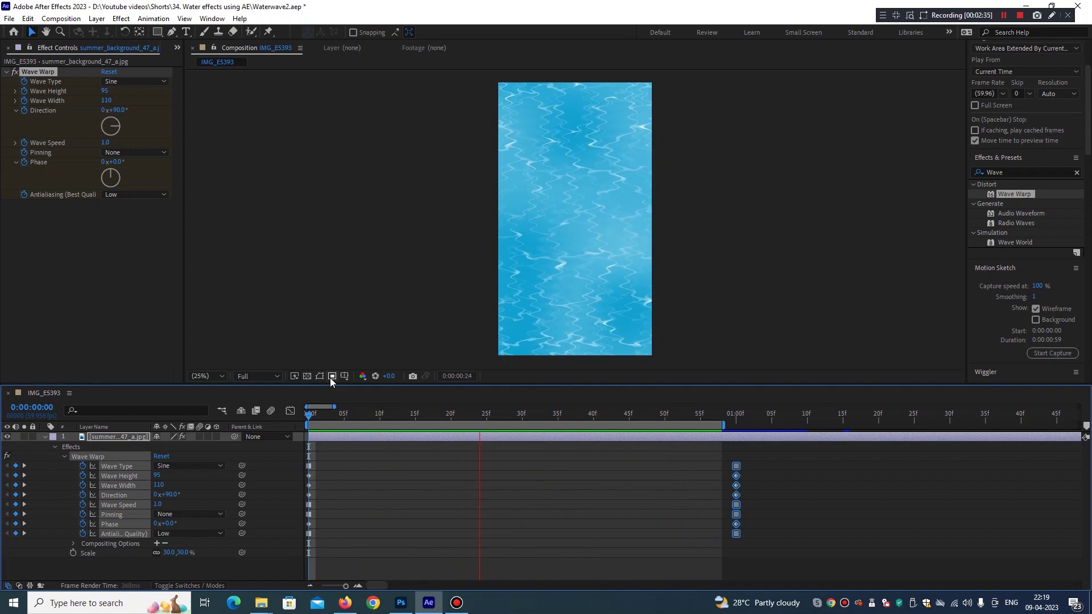
pyautogui.click(628, 437)
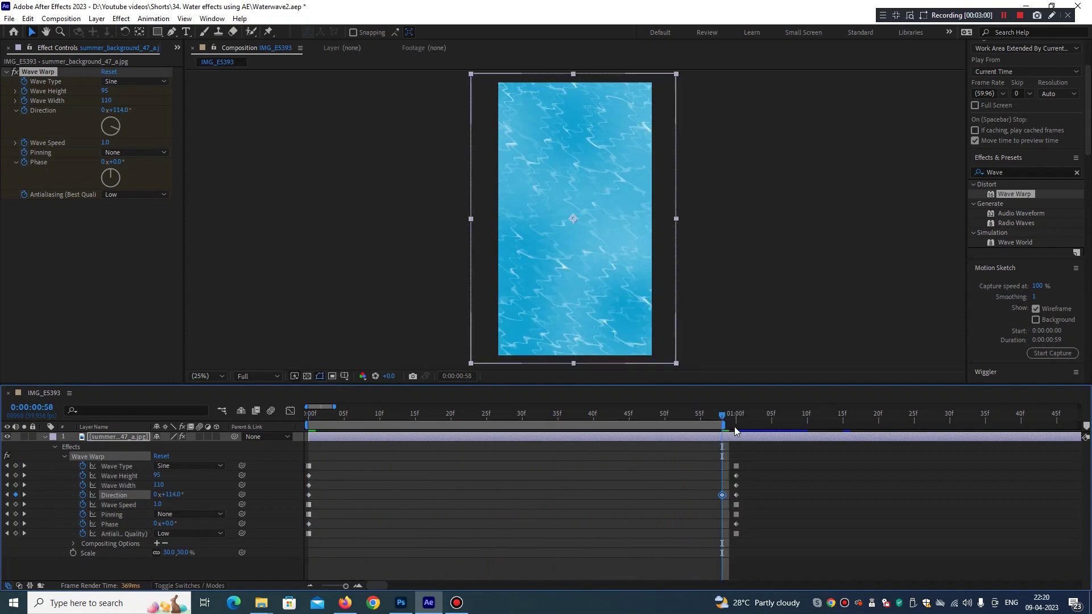
# Step: Remove the stray keyframe and set Wave Warp Direction to 45° at the 1-second keyframe
pyautogui.moveTo(731, 428); pyautogui.dragTo(746, 538)
pyautogui.press('Home')
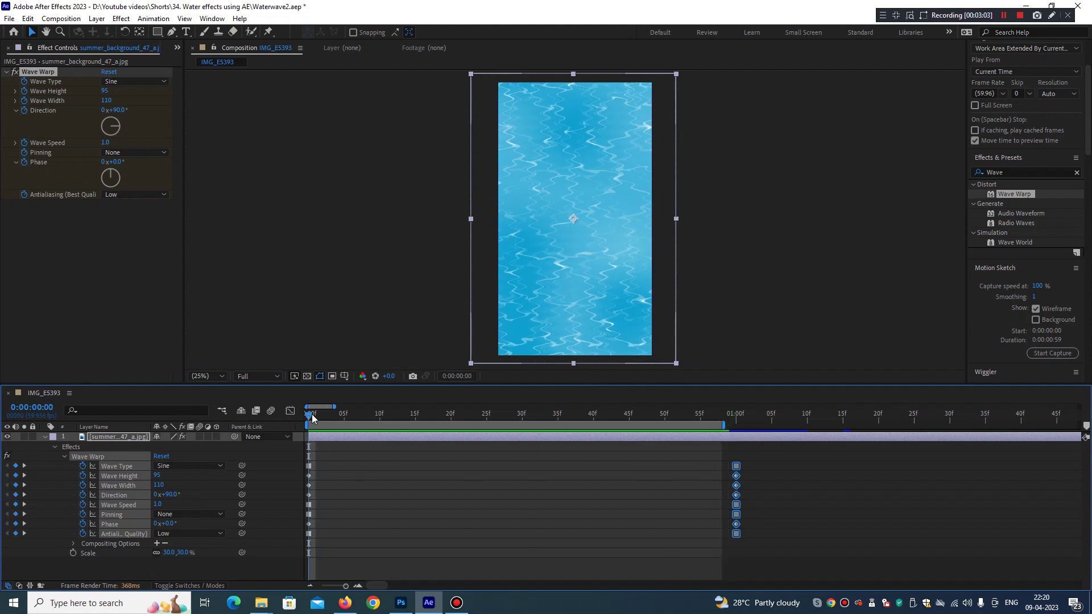
pyautogui.moveTo(309, 414); pyautogui.dragTo(742, 448)
pyautogui.click(168, 495)
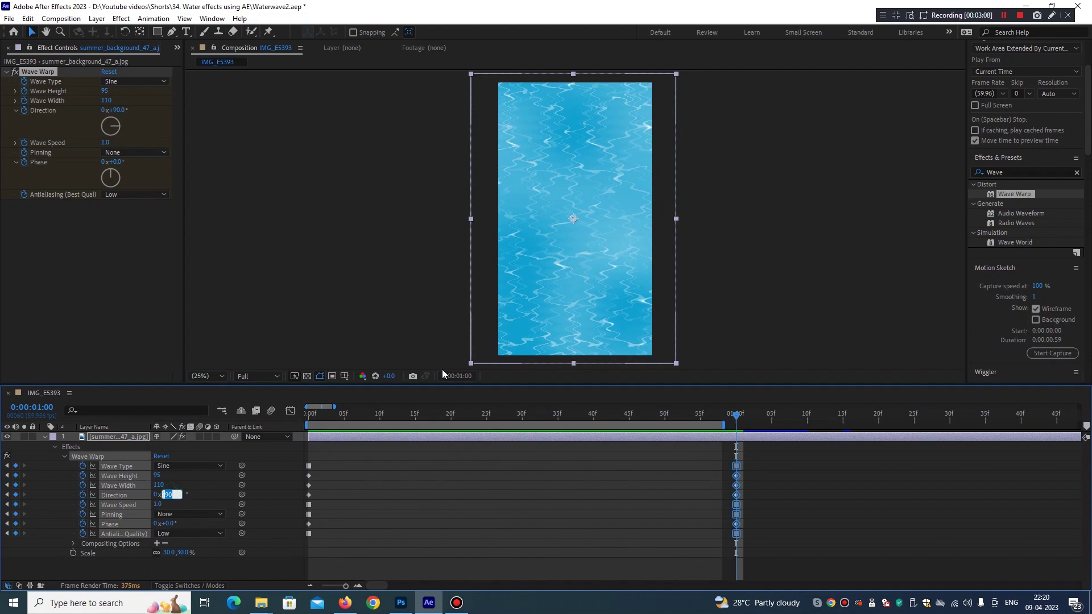
pyautogui.write('45')
pyautogui.press('Tab')
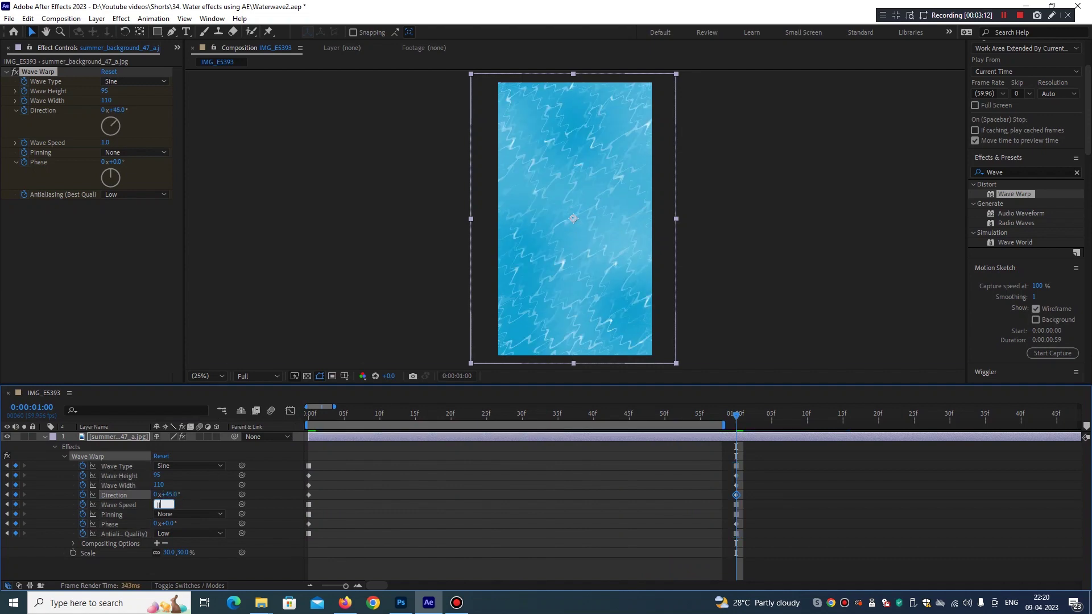
# Step: Set the starting Direction keyframe at 0 seconds to 45° as well
pyautogui.click(317, 423)
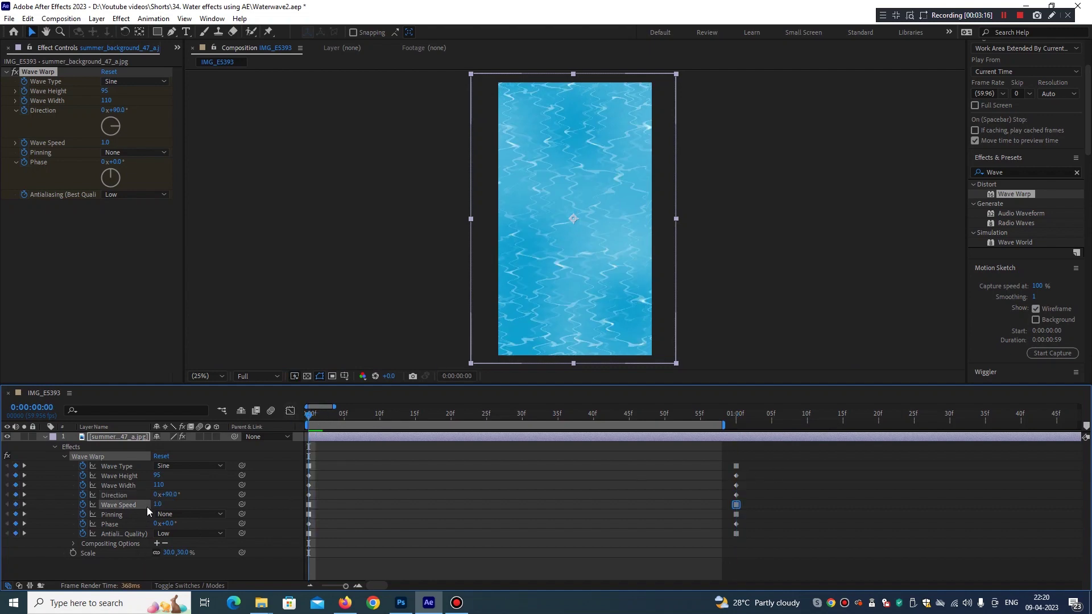
pyautogui.click(168, 495)
pyautogui.write('45')
pyautogui.press('Return')
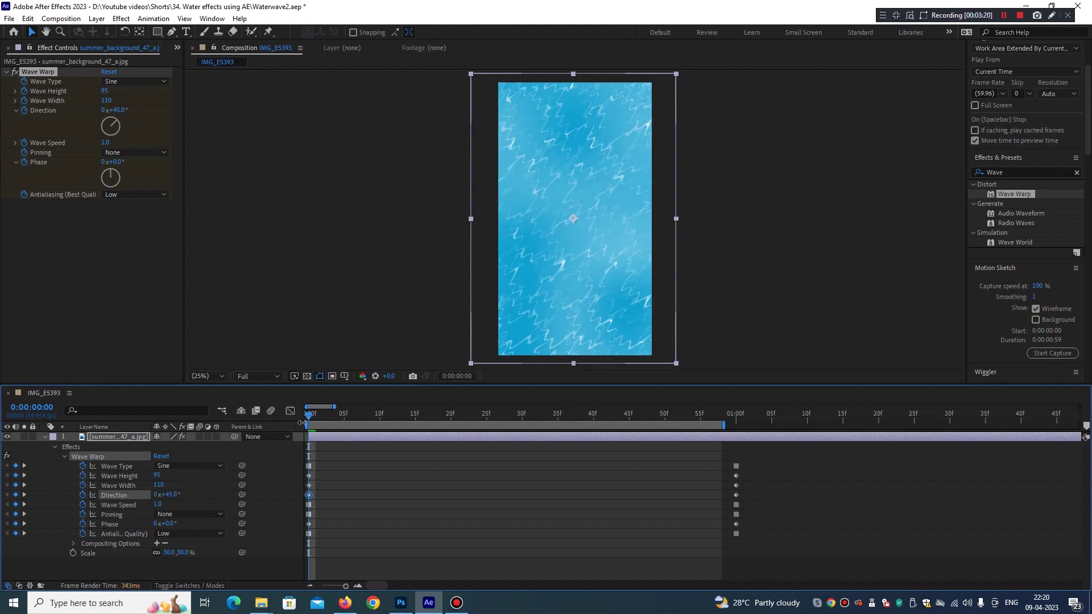